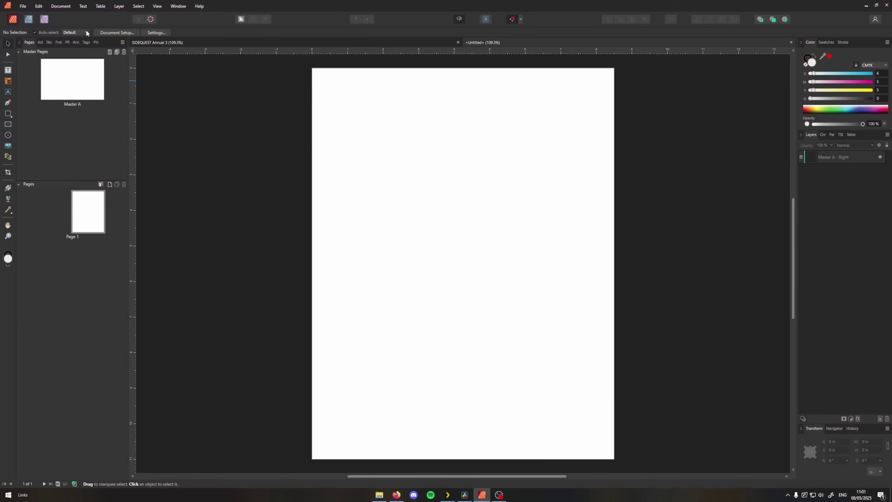
Turn on a transparent background for the whole document in Document Setup.
click(113, 31)
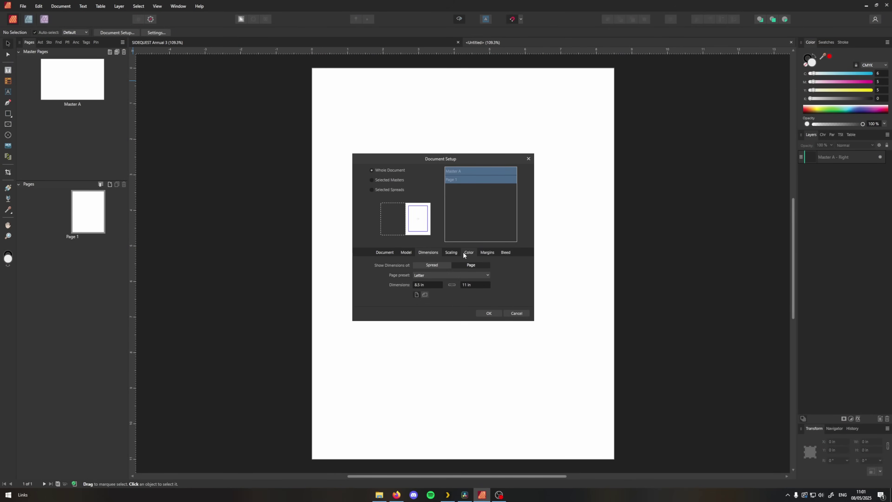
click(415, 294)
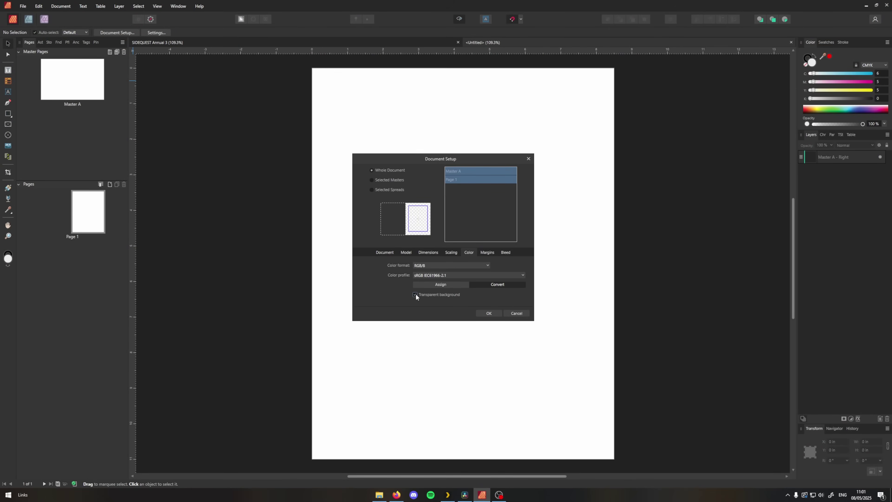
click(489, 313)
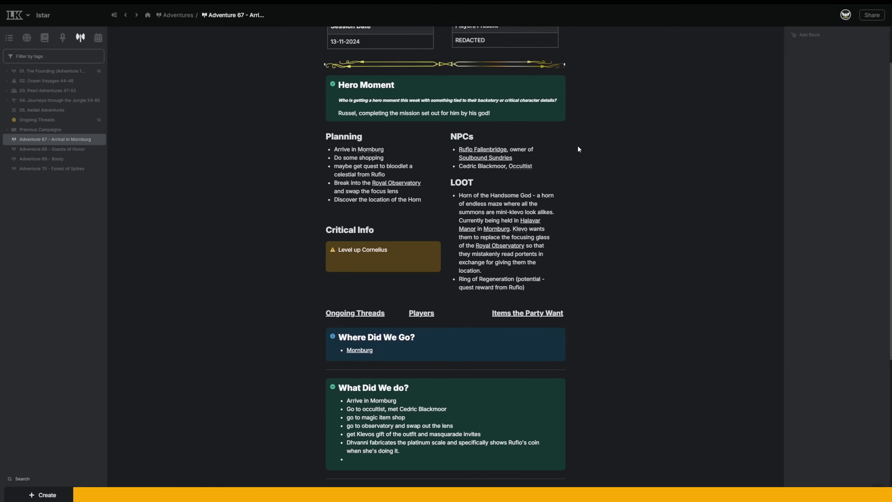
Switch to LegendKeeper and read through the session notes of Adventure 67 - Arrival in Mornburg.
scroll(578, 148, down, 6)
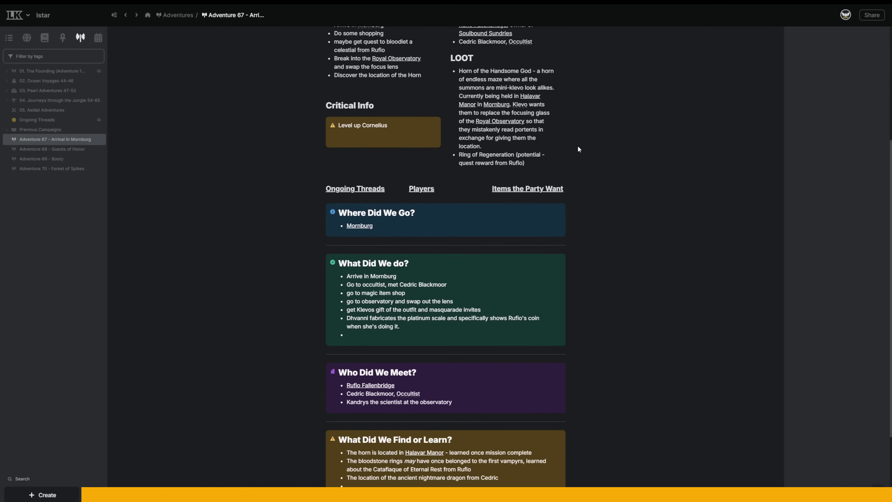
scroll(578, 149, down, 2)
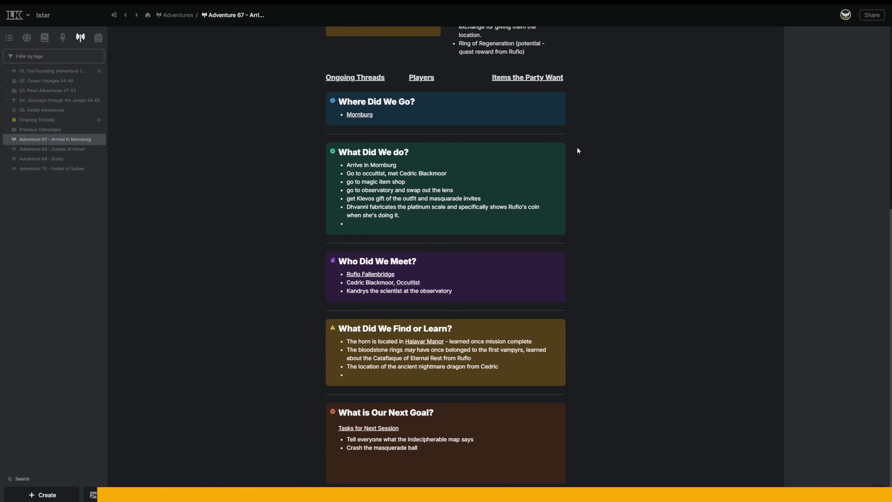
scroll(578, 149, up, 4)
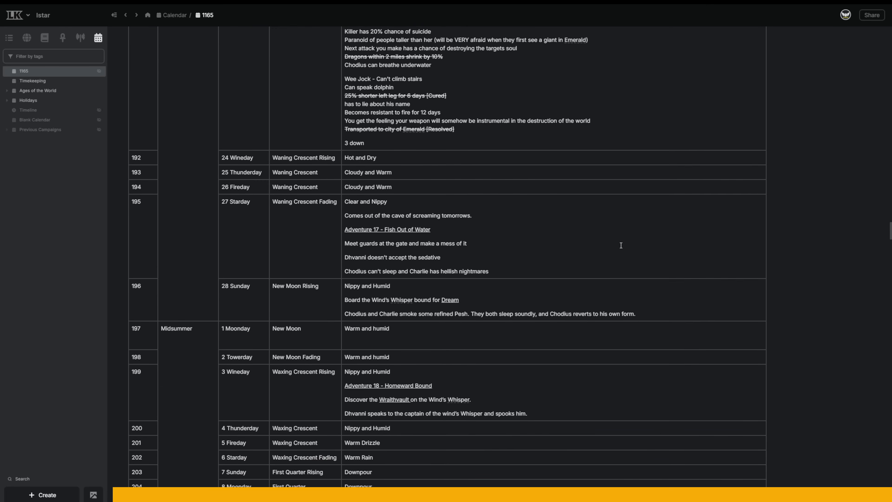
Browse the daily weather, moon phase and event entries of the 1165 calendar.
scroll(621, 246, down, 15)
scroll(621, 245, down, 20)
scroll(620, 246, down, 20)
scroll(620, 246, down, 20)
scroll(620, 246, down, 6)
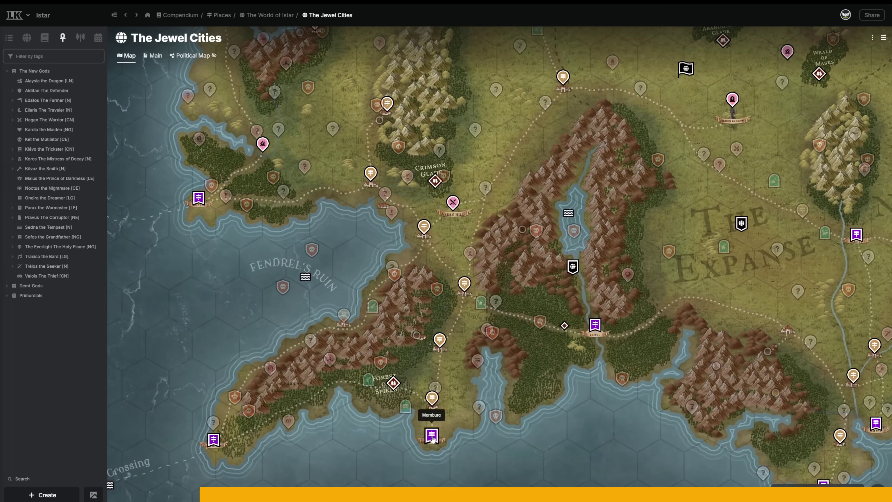
View the Mornburg, Forest of Spikes and Andred entries from The Jewel Cities map, including Mornburg's main page.
click(432, 436)
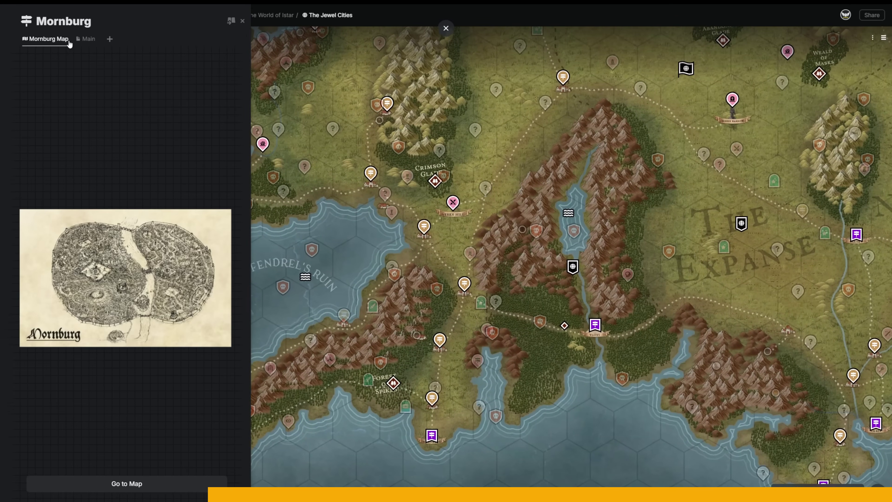
click(85, 38)
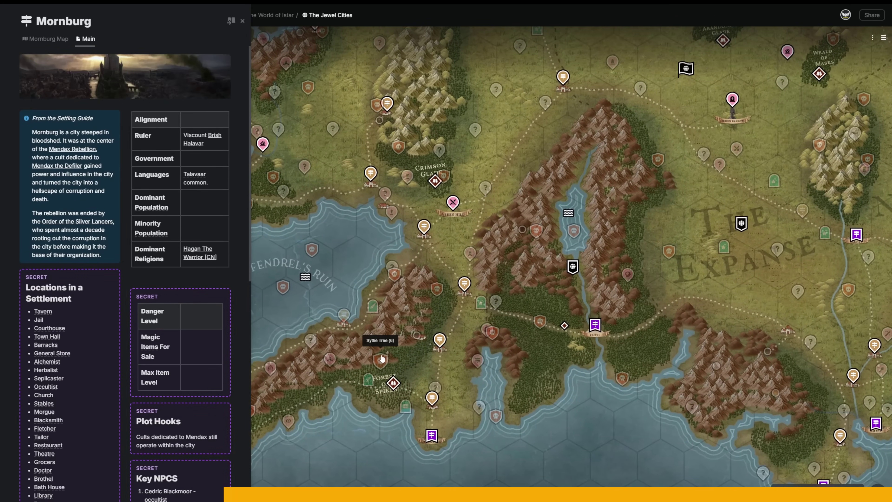
click(393, 383)
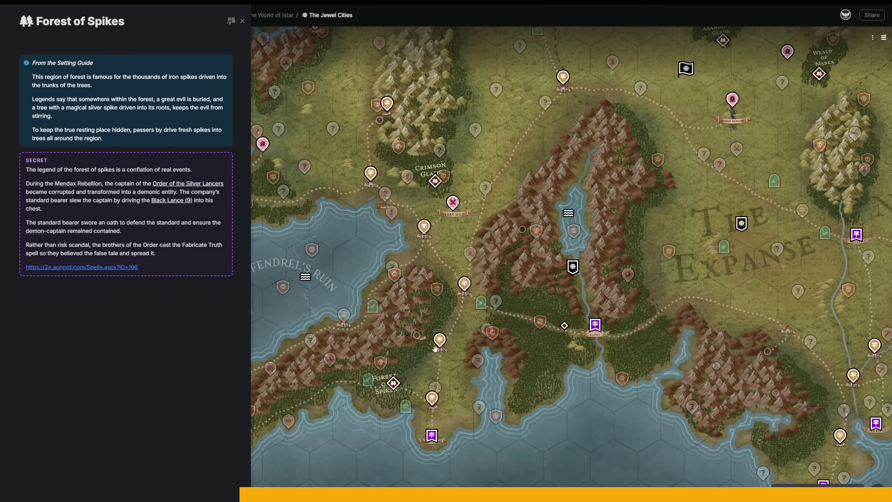
click(440, 338)
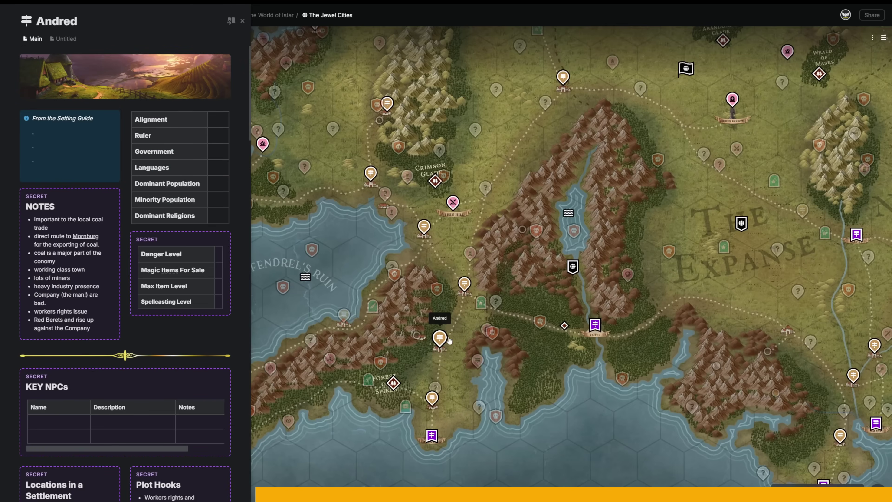
key(Escape)
drag(350, 233, 456, 348)
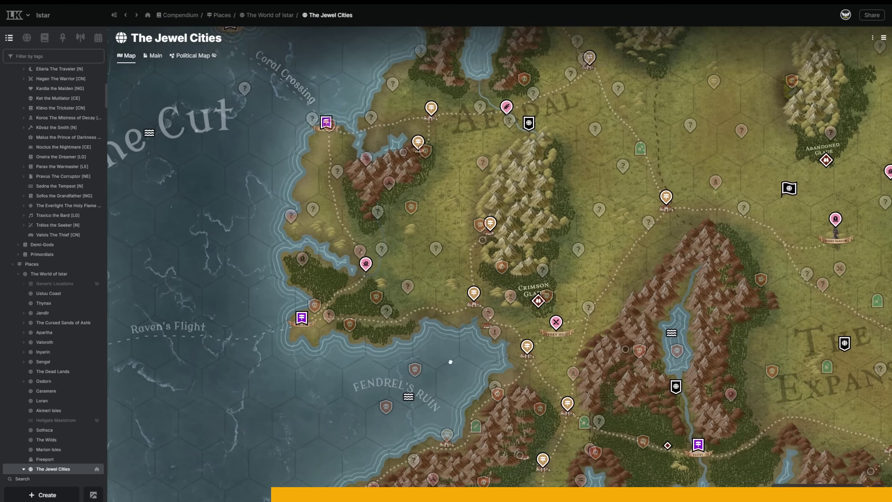
scroll(567, 235, down, 3)
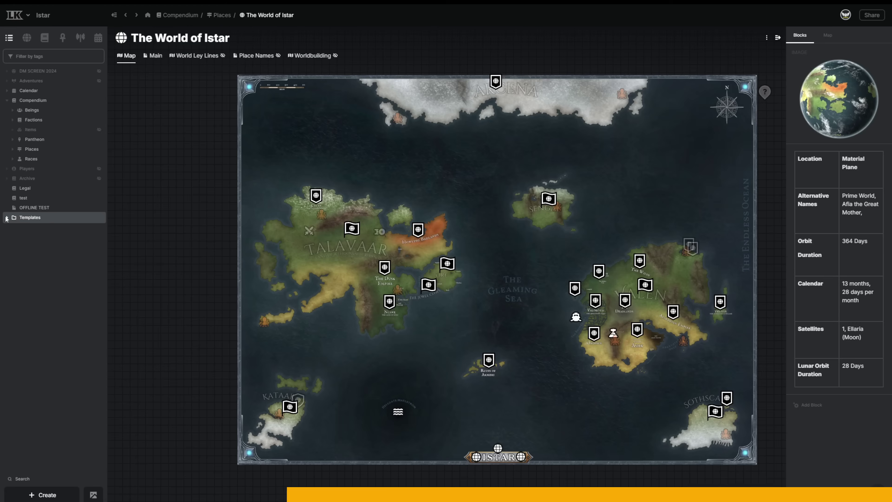
Review the Adventure, NPC and Region templates in the Templates folder.
click(47, 228)
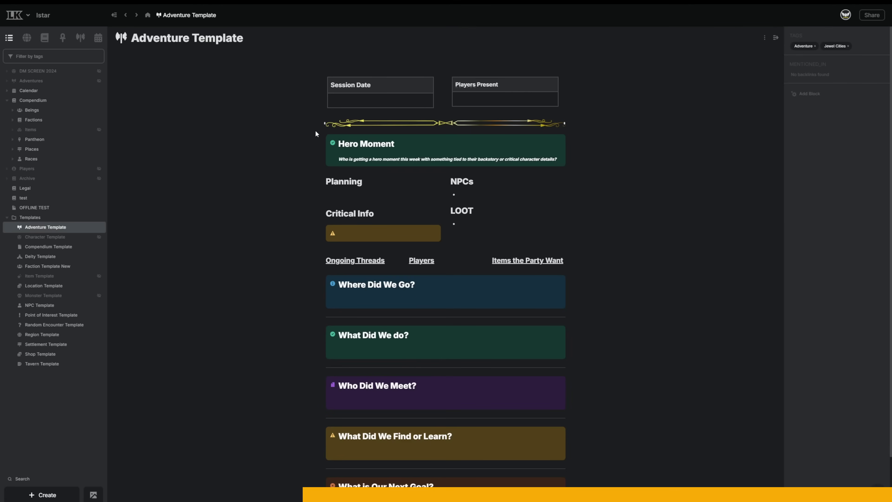
scroll(313, 142, down, 2)
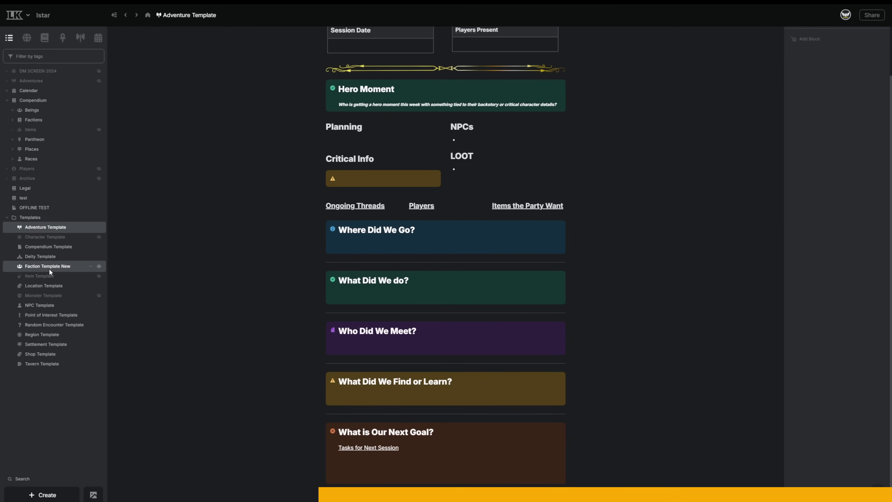
click(48, 305)
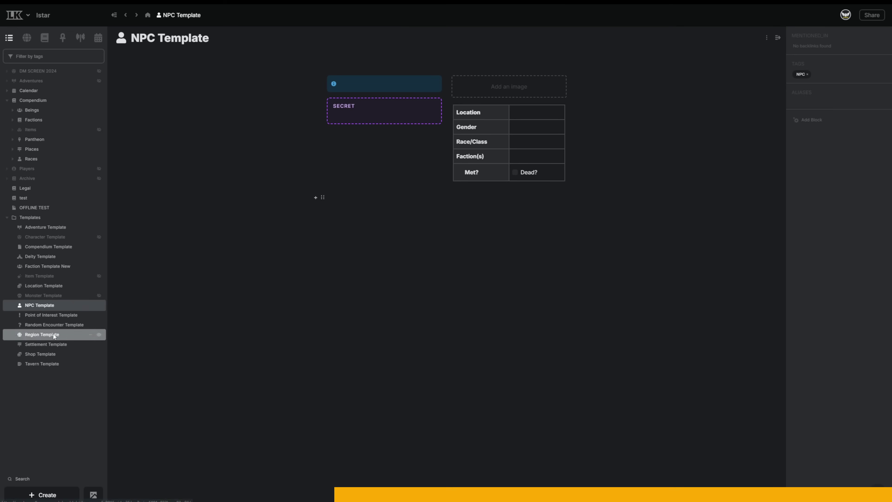
click(42, 334)
scroll(382, 219, down, 7)
scroll(381, 219, down, 6)
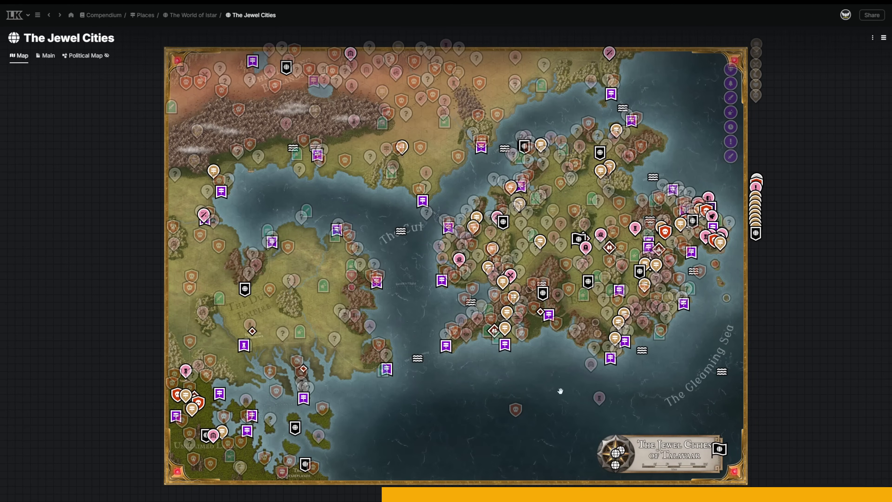
View the entries for Glamour, Veren Hill and the nearby forest marker from The Jewel Cities map.
click(450, 354)
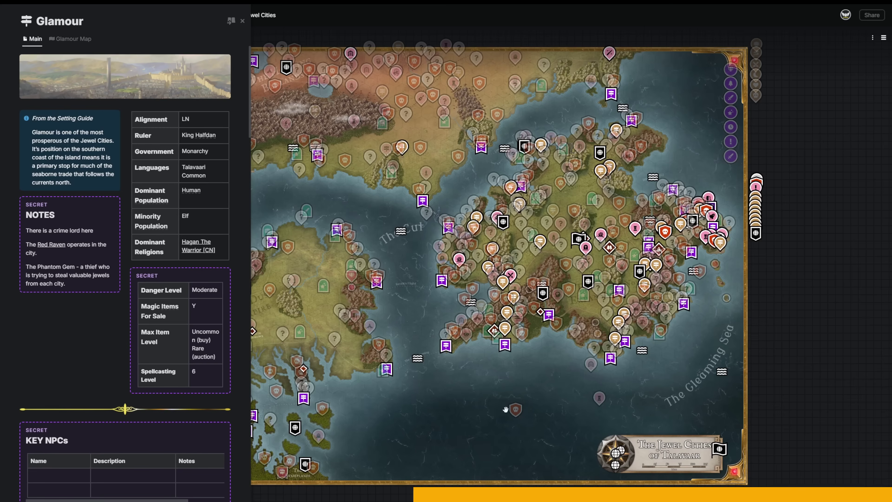
click(515, 275)
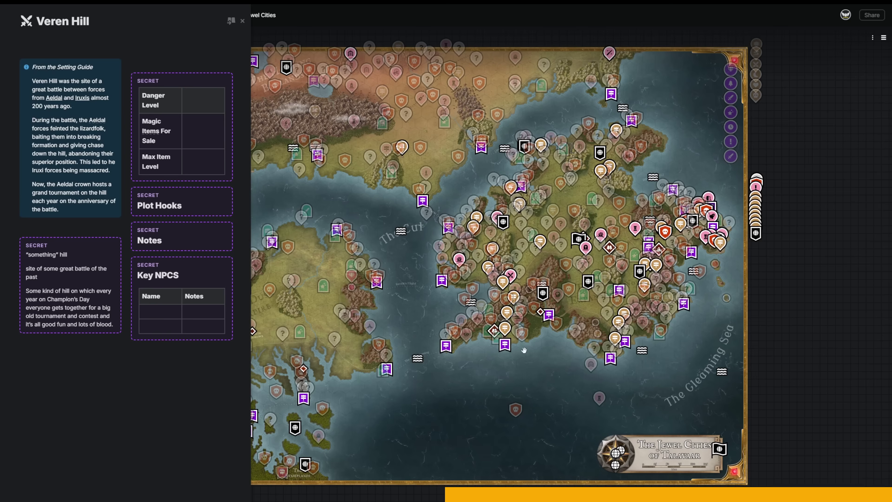
click(493, 329)
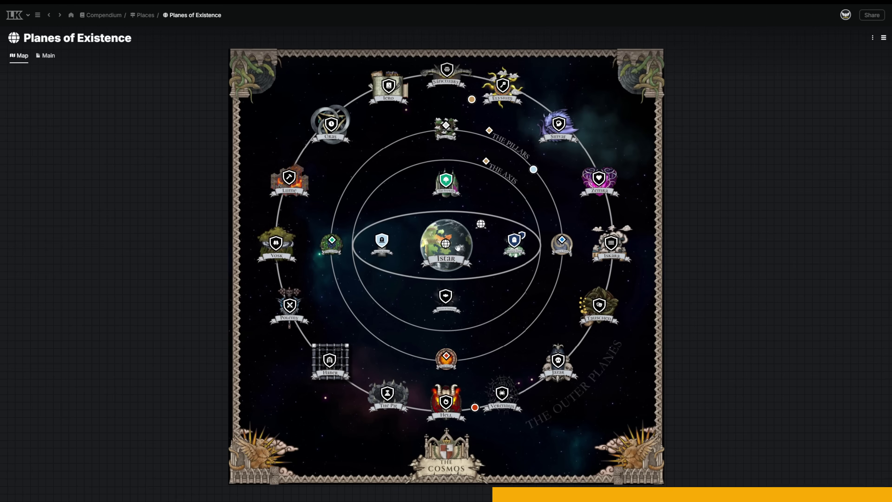
Follow the nested maps from Planes of Existence through Istar and The Jewel Cities to Holden, and open a building marker there.
click(447, 244)
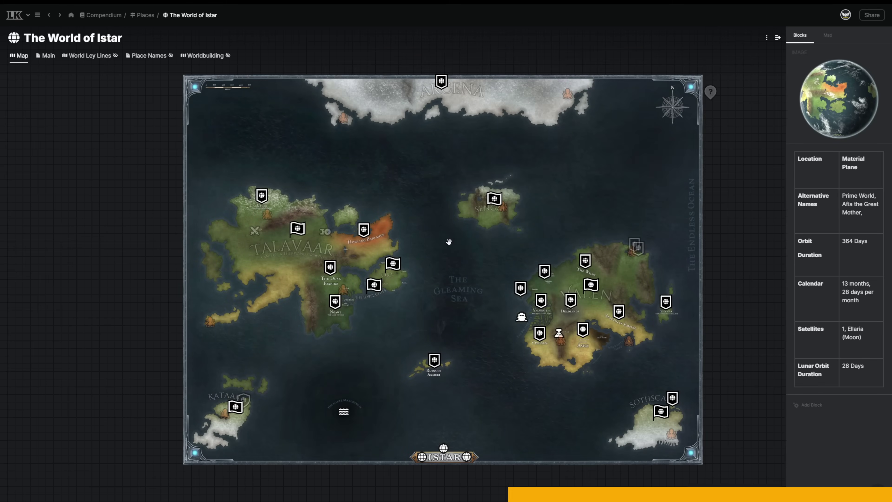
click(375, 285)
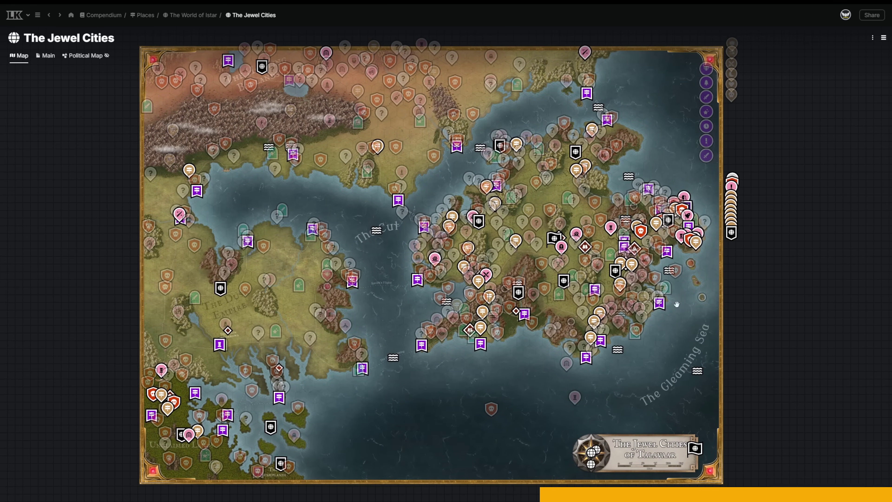
scroll(697, 235, up, 5)
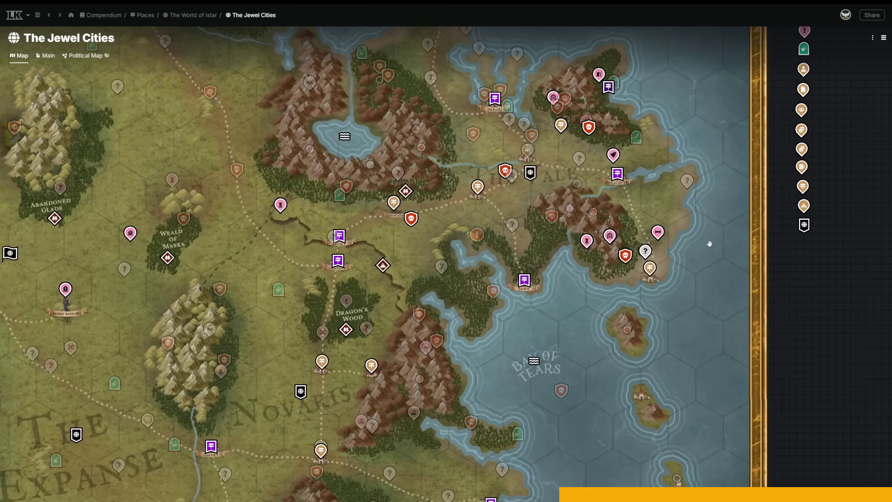
scroll(710, 243, up, 1)
drag(701, 247, 654, 304)
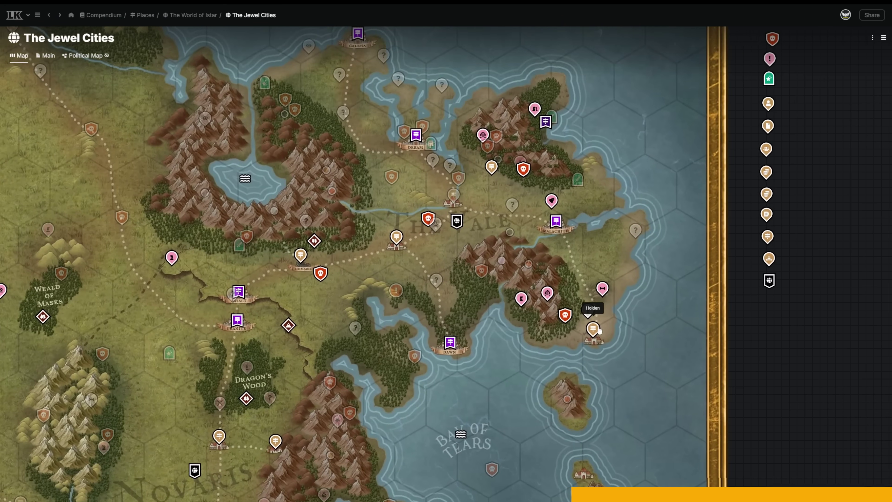
click(593, 328)
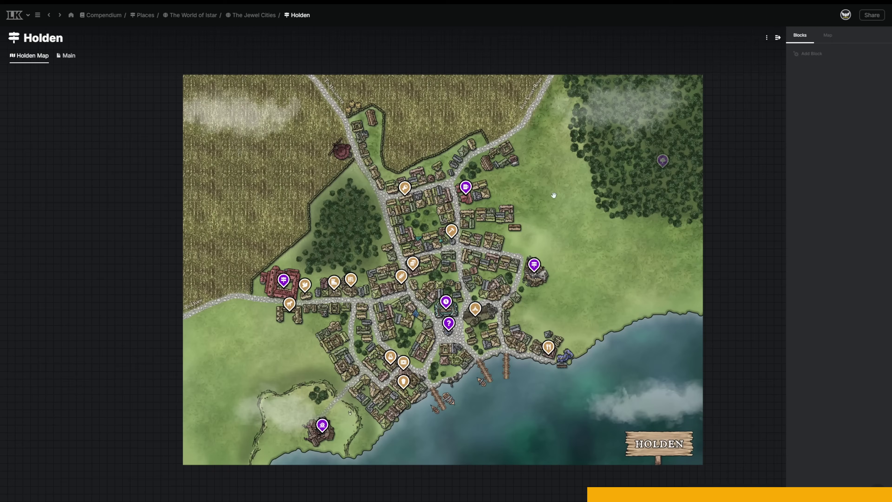
click(467, 187)
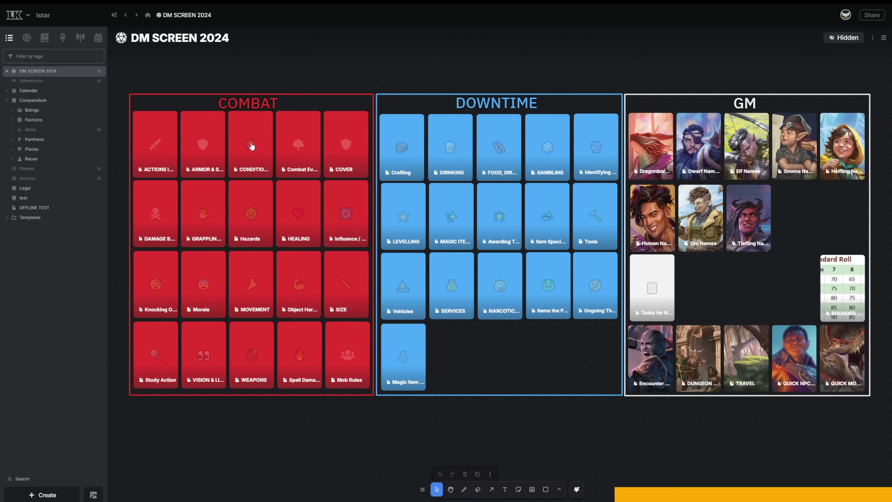
Consult the Conditions & States, Object Hardness and Awarding Treasure cards on DM SCREEN 2024, and open The Jewel Cities' sharing options.
click(251, 146)
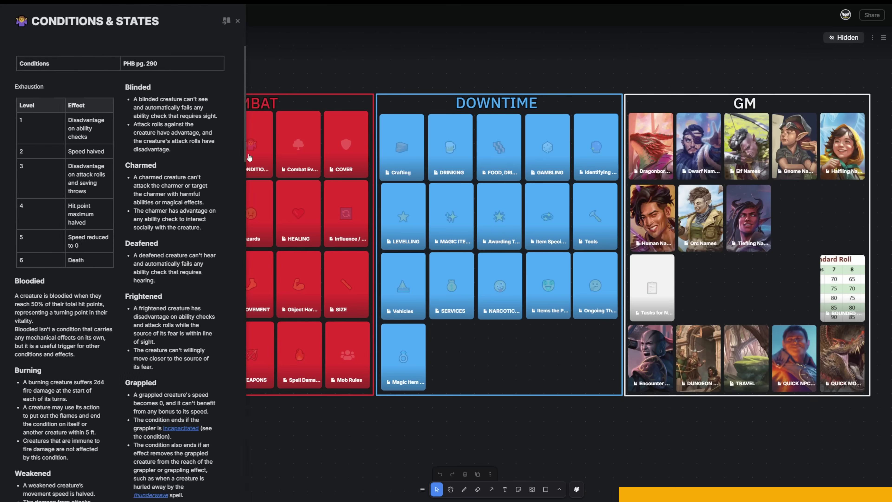
click(299, 284)
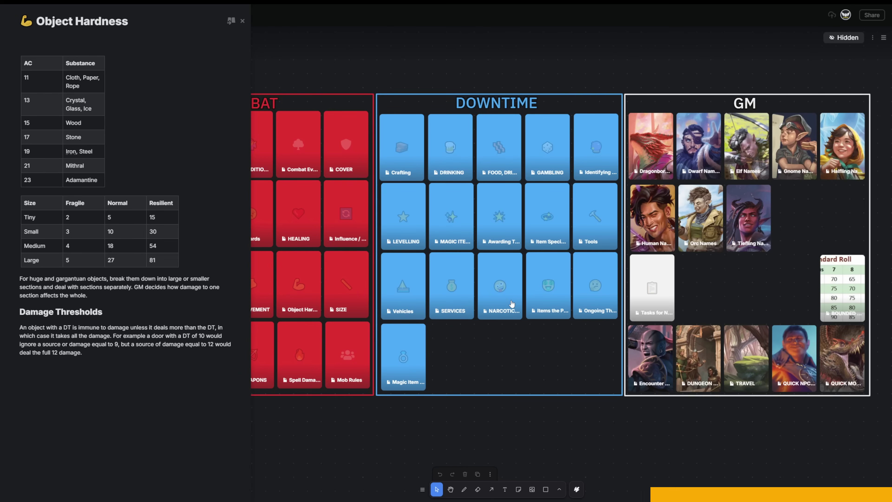
click(499, 214)
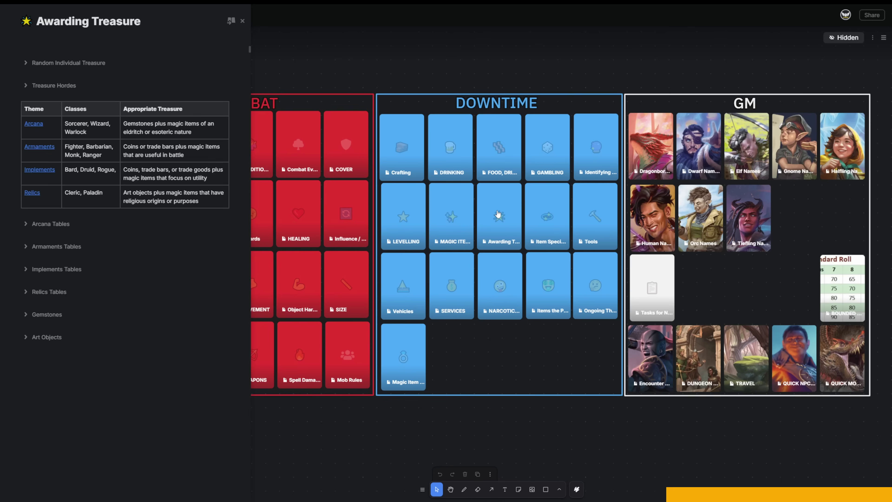
click(444, 223)
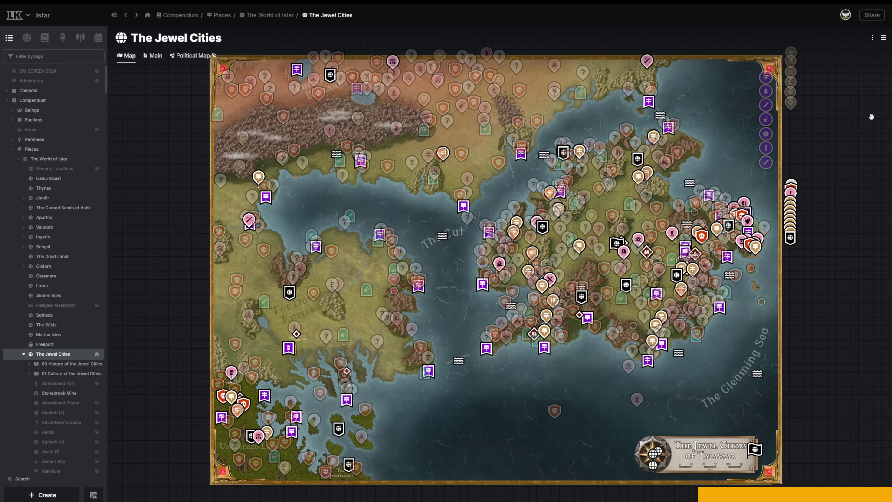
click(865, 15)
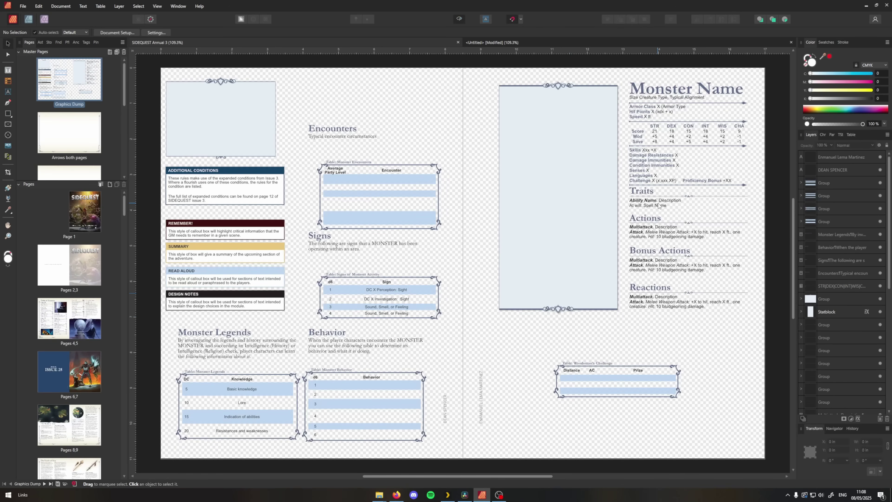
In Affinity Publisher, shift the monster stat block slightly right and move the challenge table below it up and to the right.
drag(755, 337, 622, 86)
mouse_move(656, 150)
mouse_down()
mouse_move(679, 159)
mouse_move(657, 149)
mouse_up()
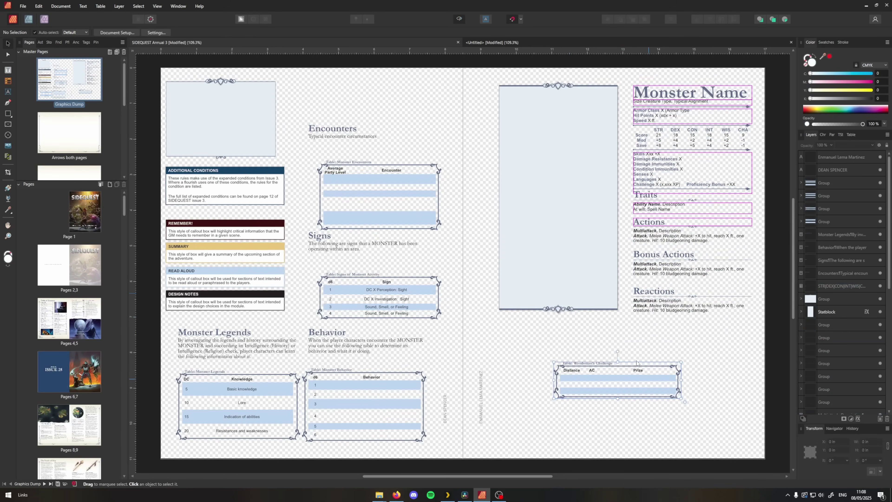
drag(653, 387, 669, 365)
Select the two vertical artist credits on the Graphics Dump master, and go to the last master spread, Blank.
click(528, 441)
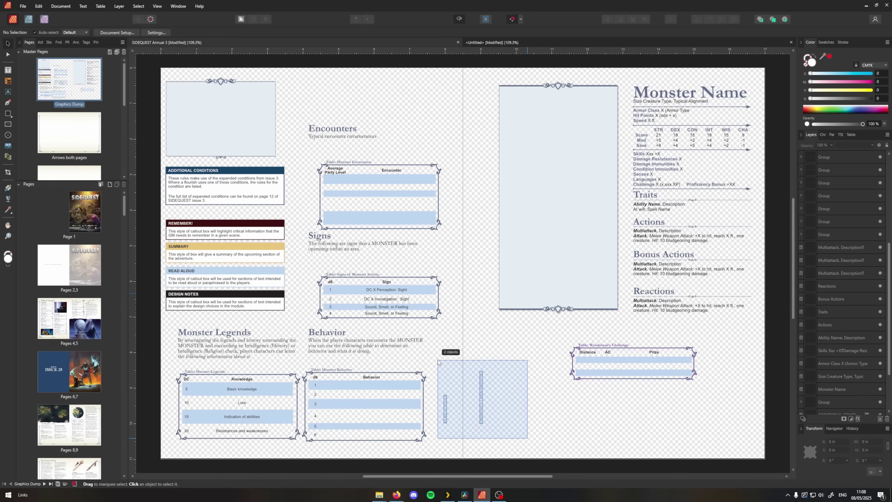
drag(438, 362, 439, 362)
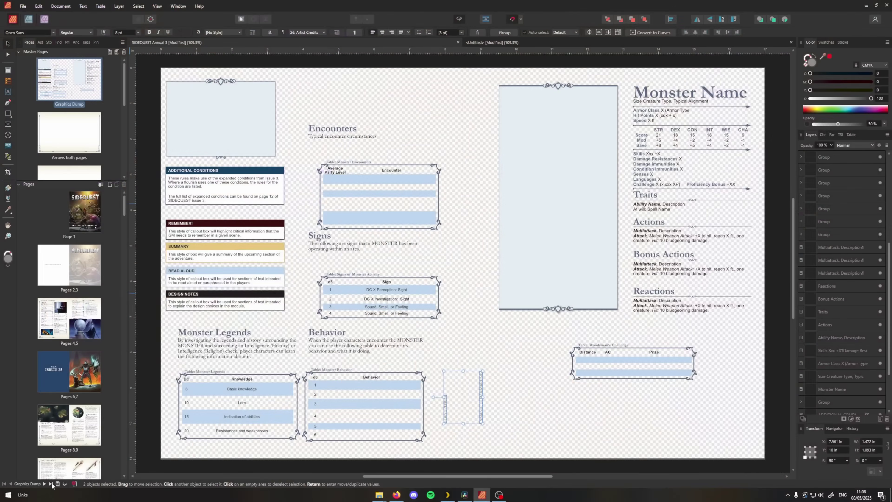
click(51, 484)
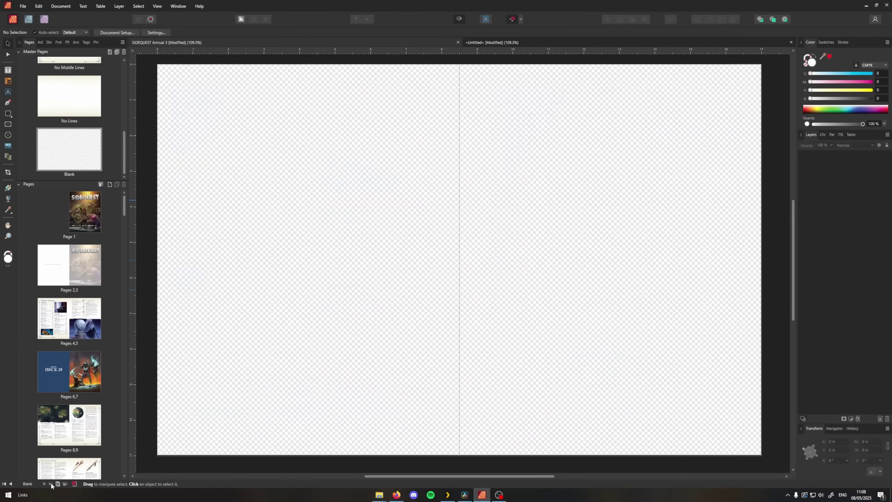
Paste the copied artist credits onto the Blank master spread.
key(ctrl+v)
click(526, 383)
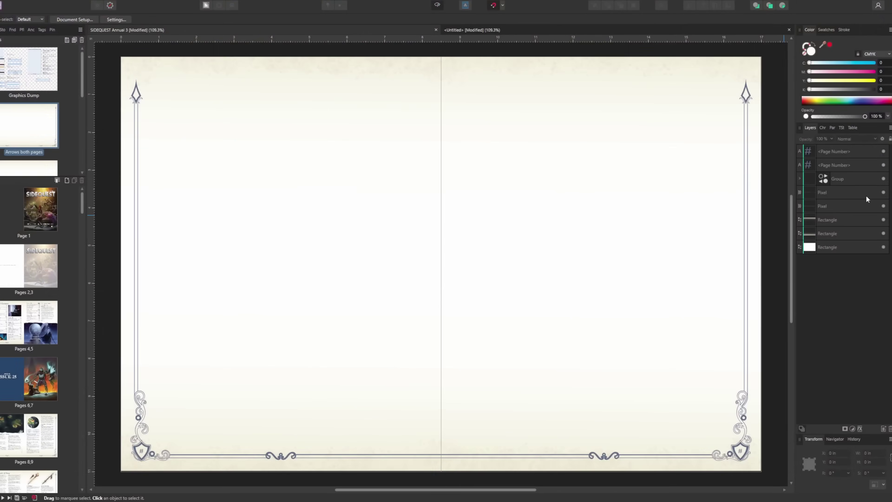
On the Arrows both pages master, hide the border group, the two Pixel texture layers and the two gradient rectangles.
click(883, 179)
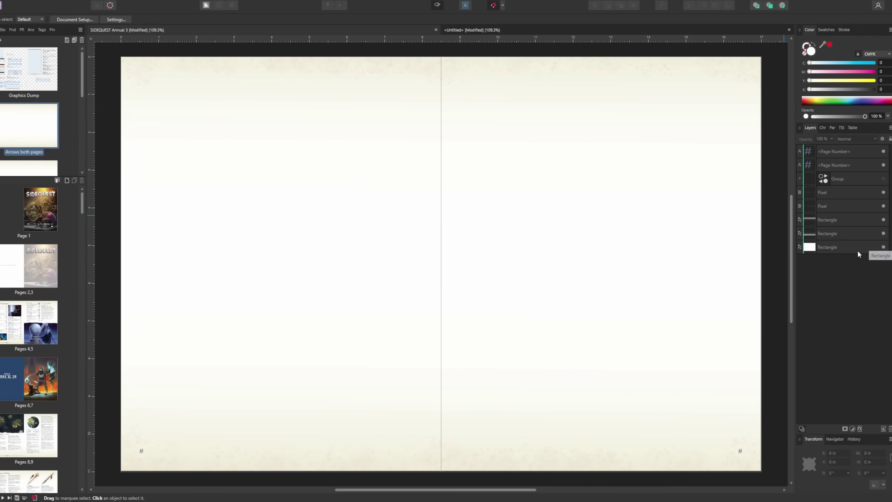
click(883, 234)
click(884, 219)
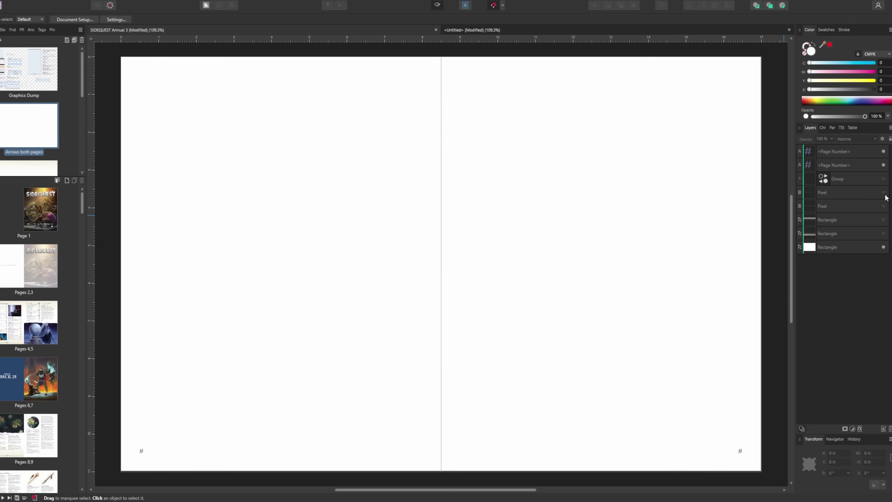
Show the two gradient rectangles, the Pixel texture layers and the ornamental border group again on the Arrows both pages master.
click(883, 220)
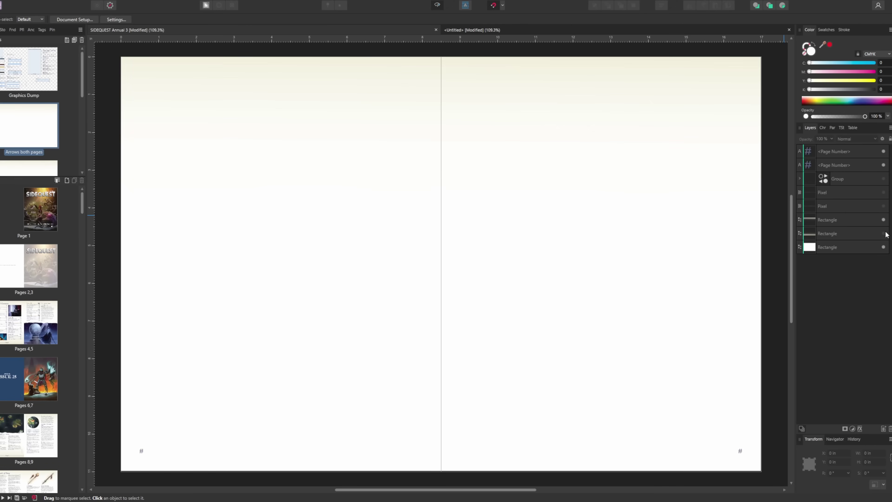
click(884, 233)
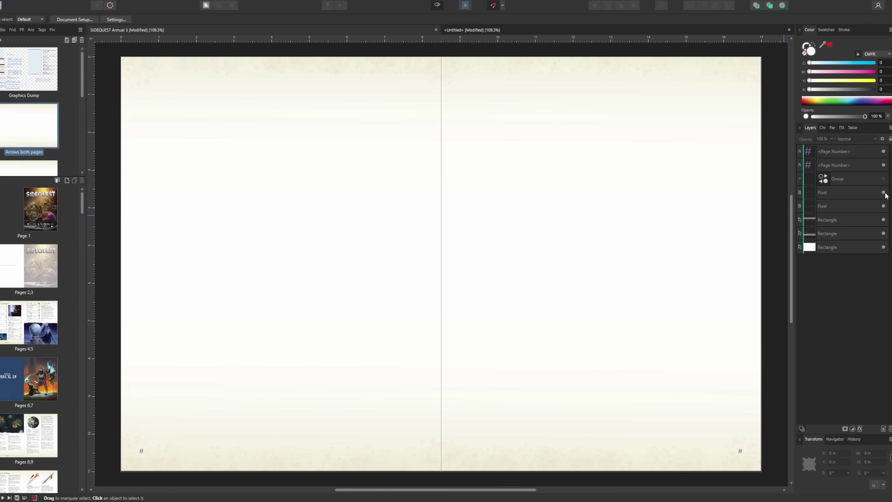
scroll(617, 282, up, 8)
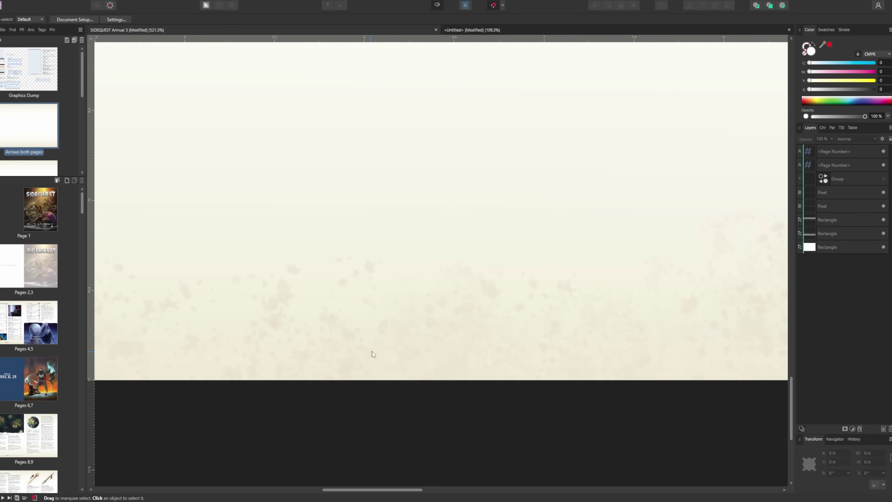
scroll(650, 332, left, 5)
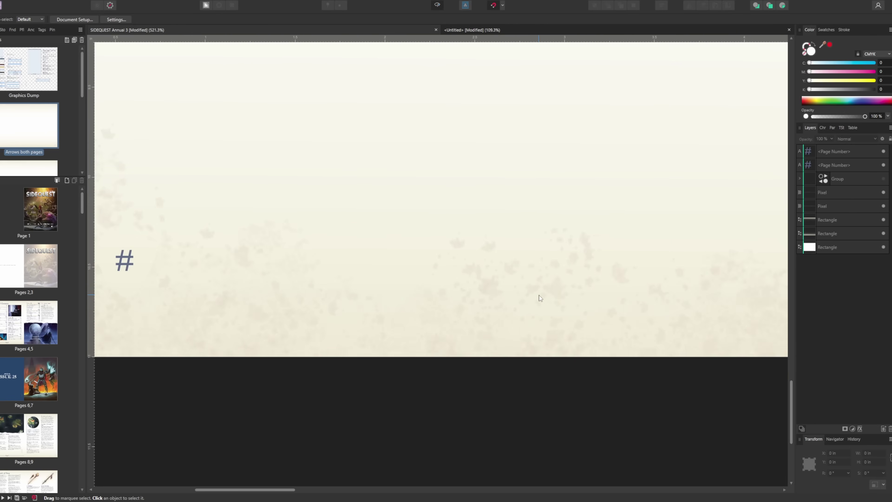
click(884, 178)
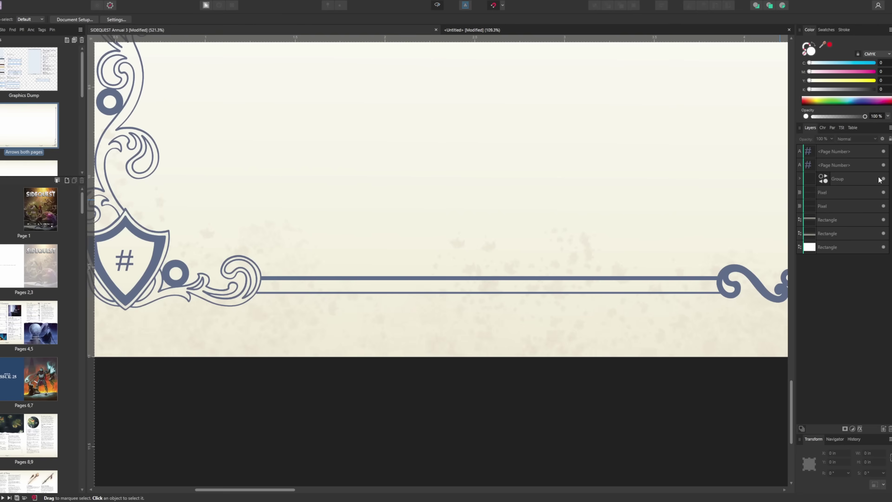
scroll(551, 276, down, 10)
scroll(571, 257, up, 6)
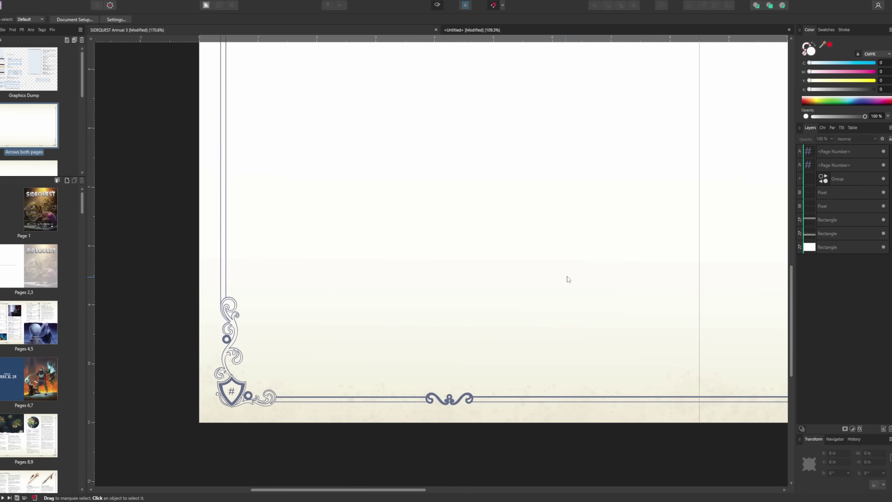
scroll(461, 339, down, 3)
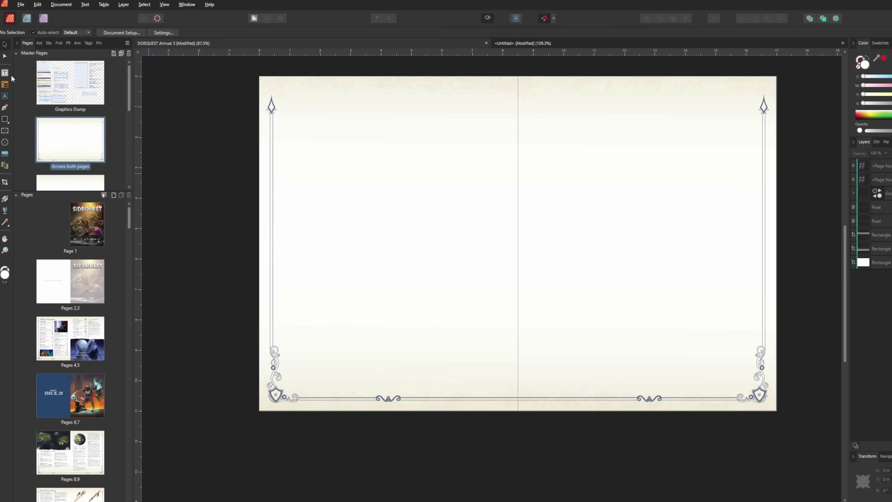
Draw a small text frame in the lower half of the master's left page and insert a Page Number field in it.
key(t)
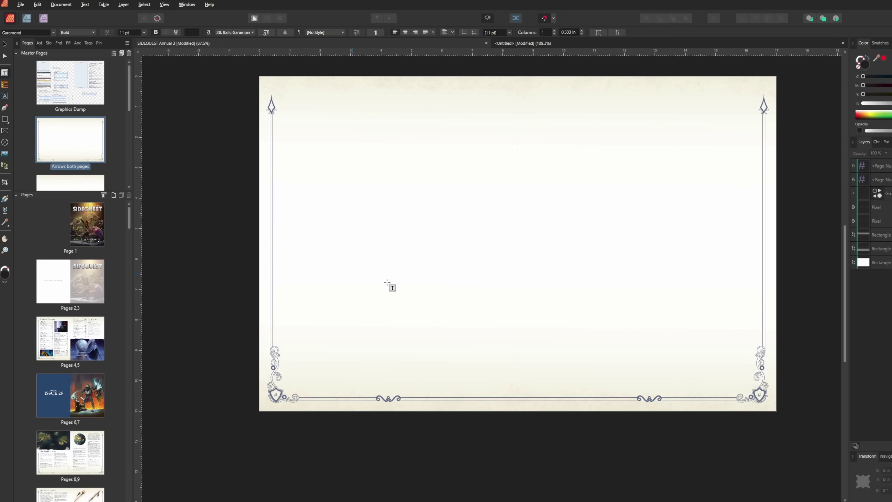
drag(426, 302, 436, 312)
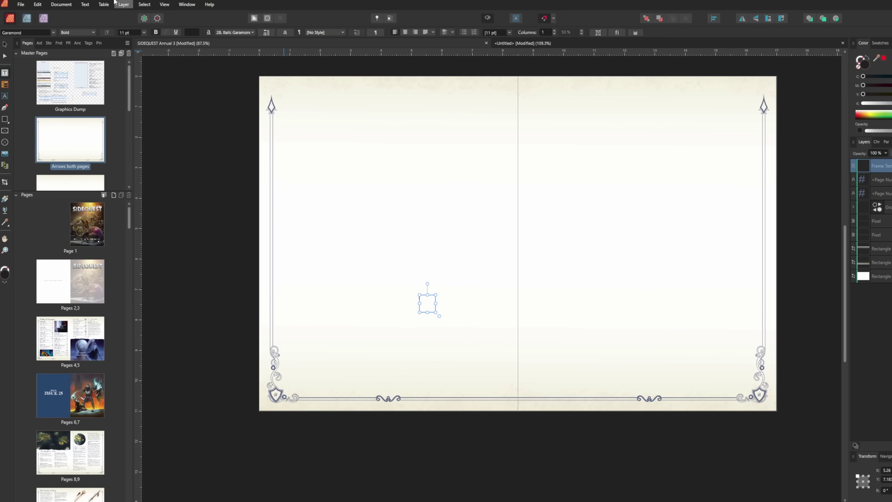
click(88, 4)
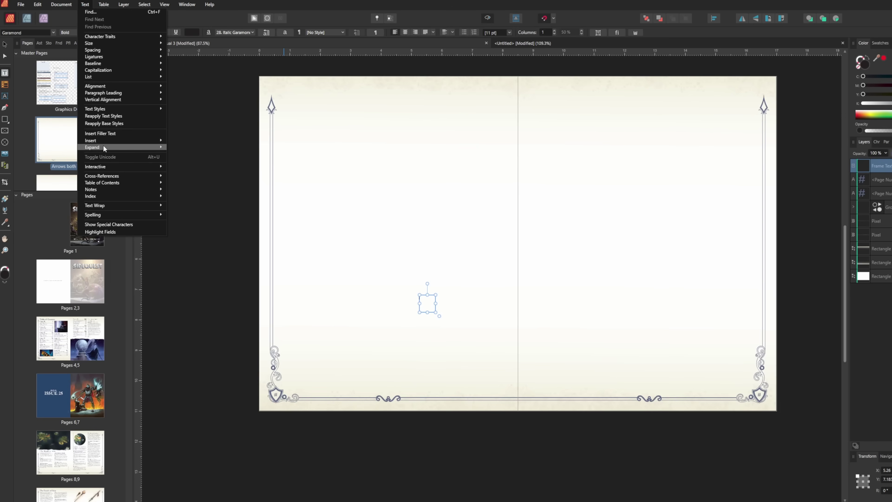
mouse_move(195, 140)
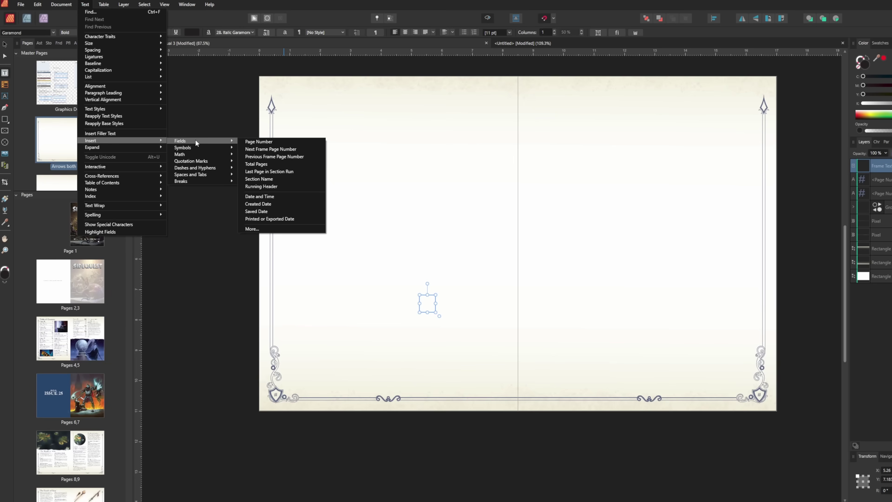
click(252, 140)
Add a hyperlink of type Anchor to the new page number field, pointing to the 00. Table of Contents anchor.
scroll(420, 309, up, 3)
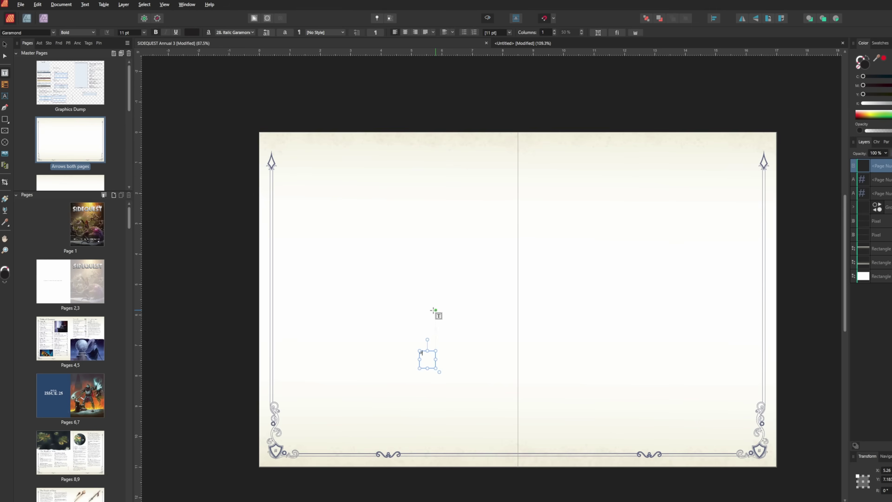
scroll(426, 370, up, 5)
right_click(404, 289)
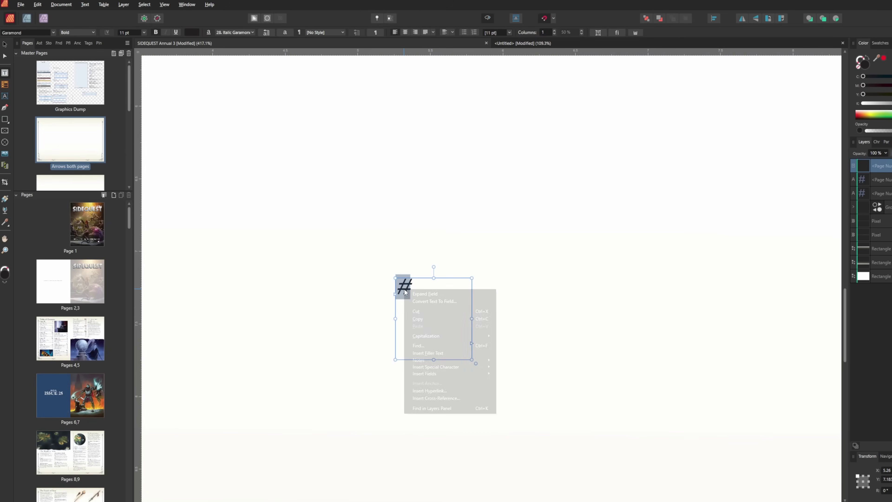
click(435, 389)
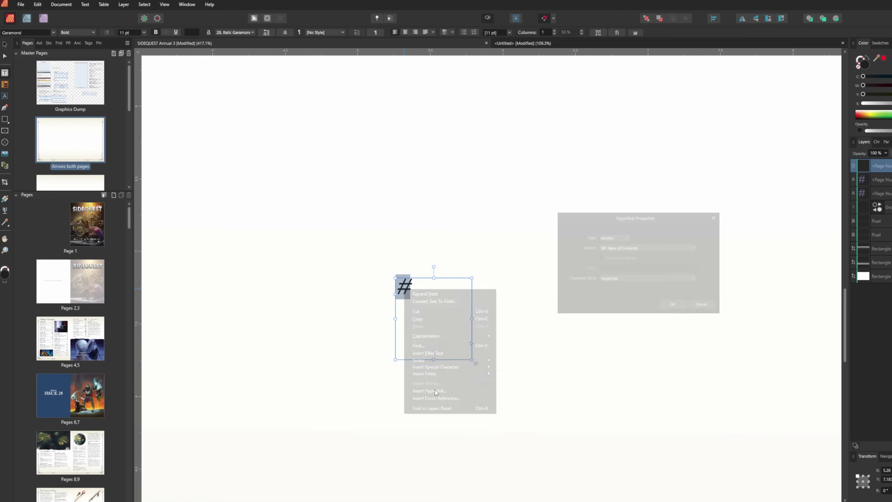
click(616, 235)
click(615, 237)
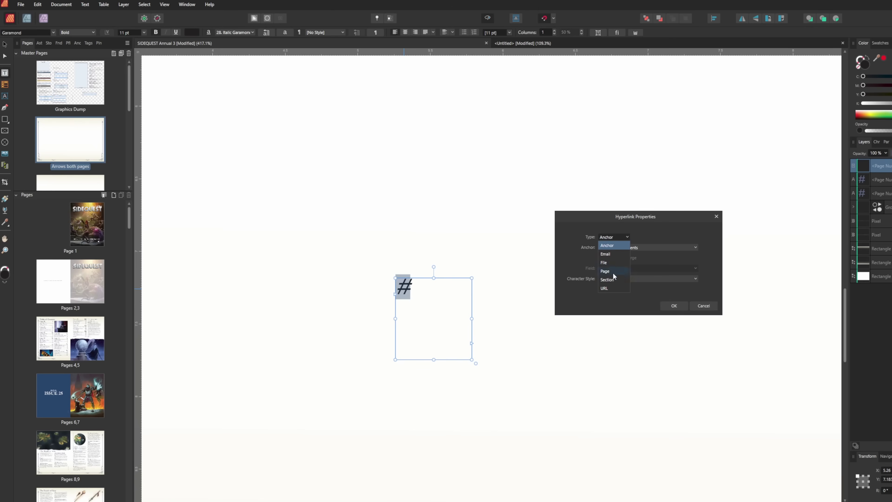
click(614, 245)
click(620, 247)
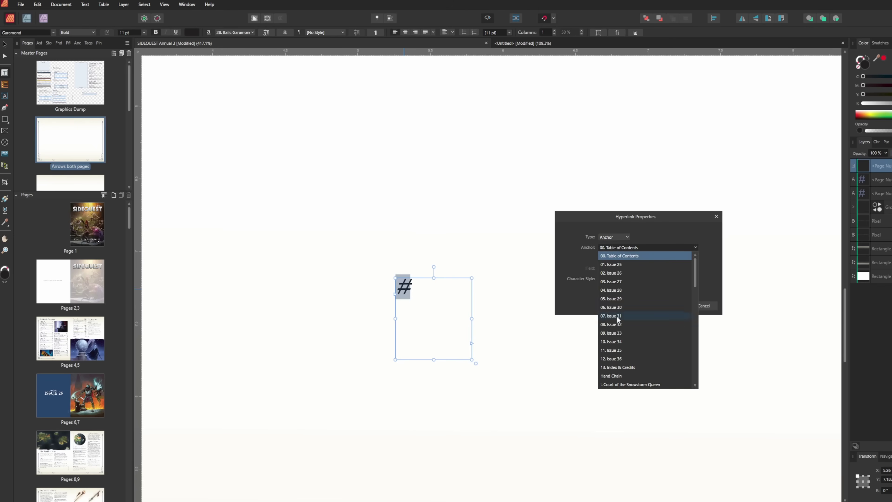
click(624, 256)
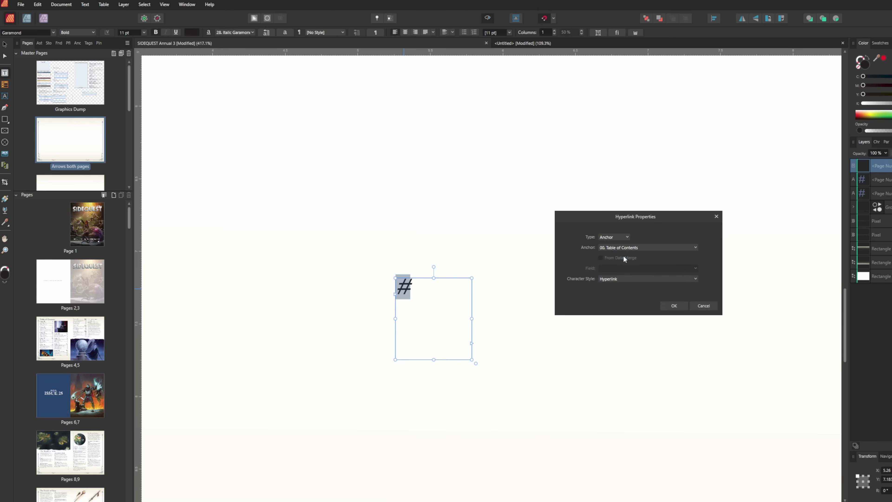
click(616, 279)
click(617, 287)
click(676, 305)
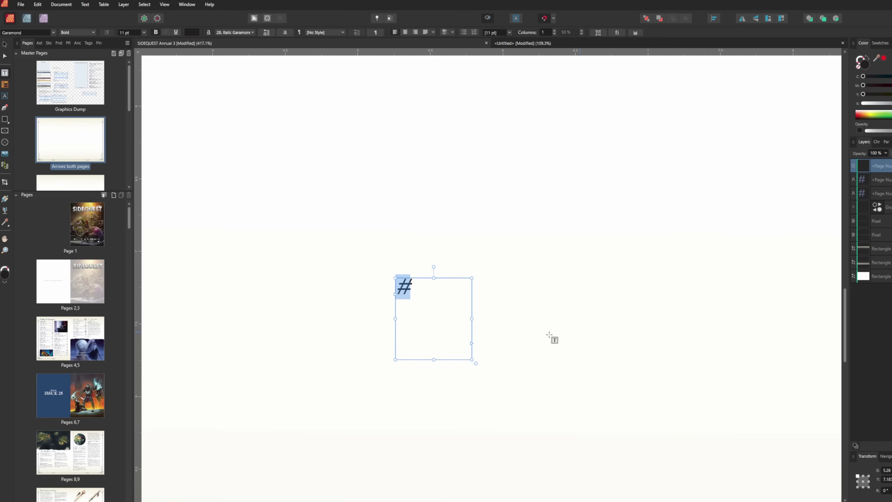
click(487, 305)
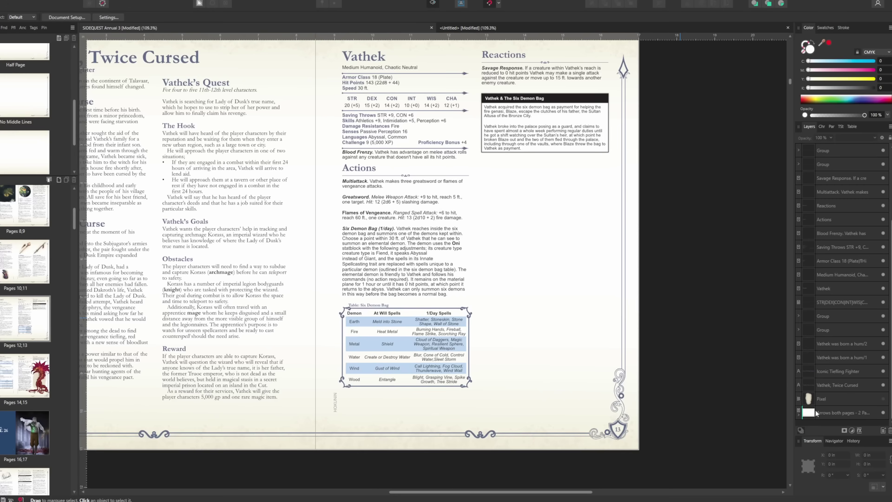
On pages 12–13, paste the horned armoured fighter artwork and place it inside the Arrows both pages master layer, directly beneath the border group.
click(798, 415)
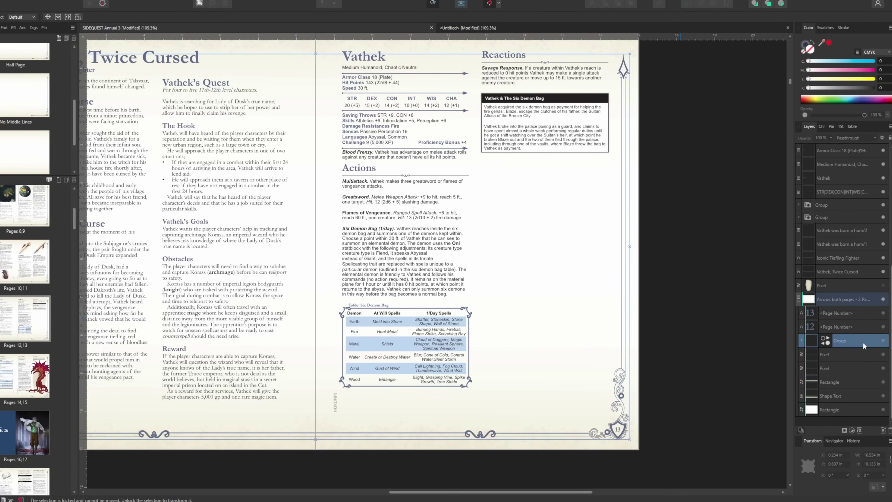
key(ctrl+v)
drag(856, 154, 843, 348)
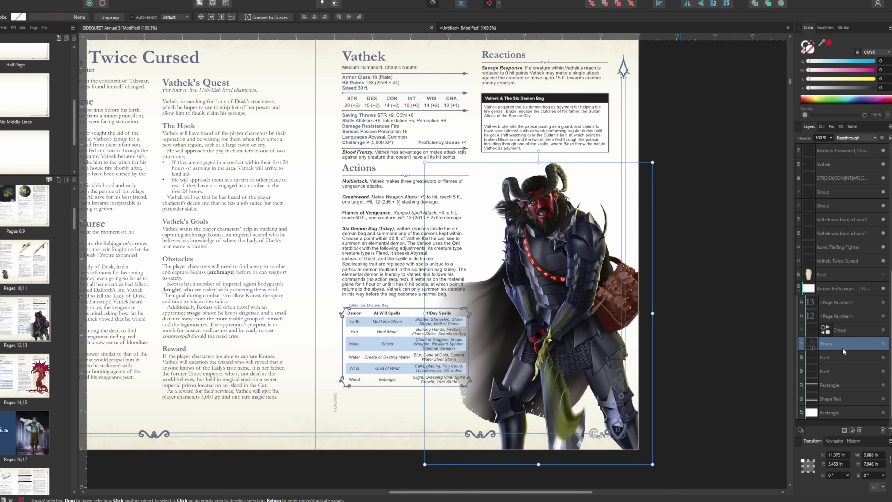
scroll(696, 316, down, 1)
click(710, 292)
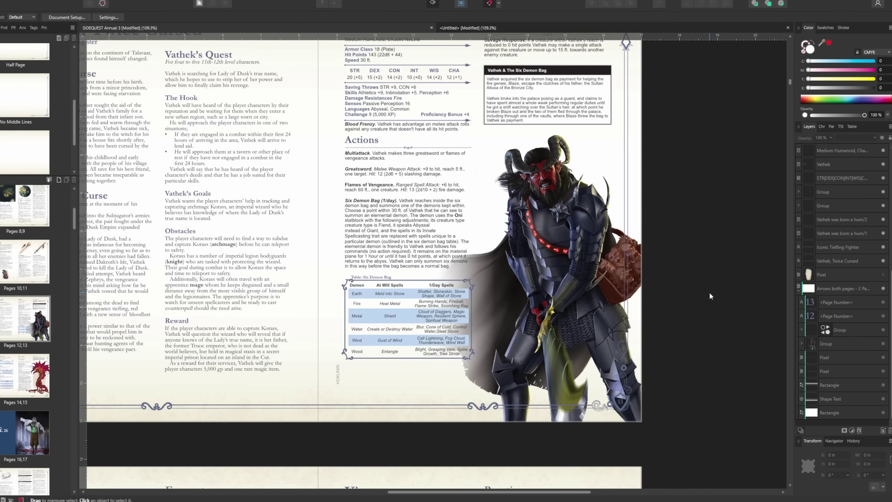
click(854, 343)
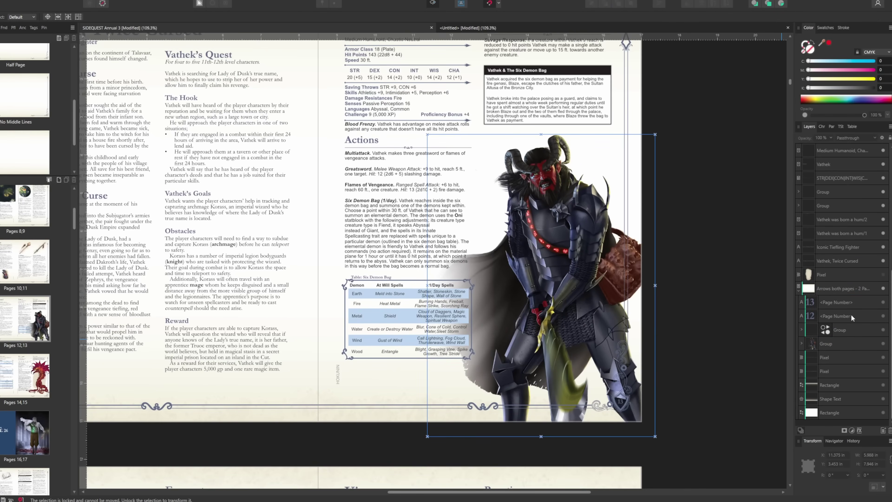